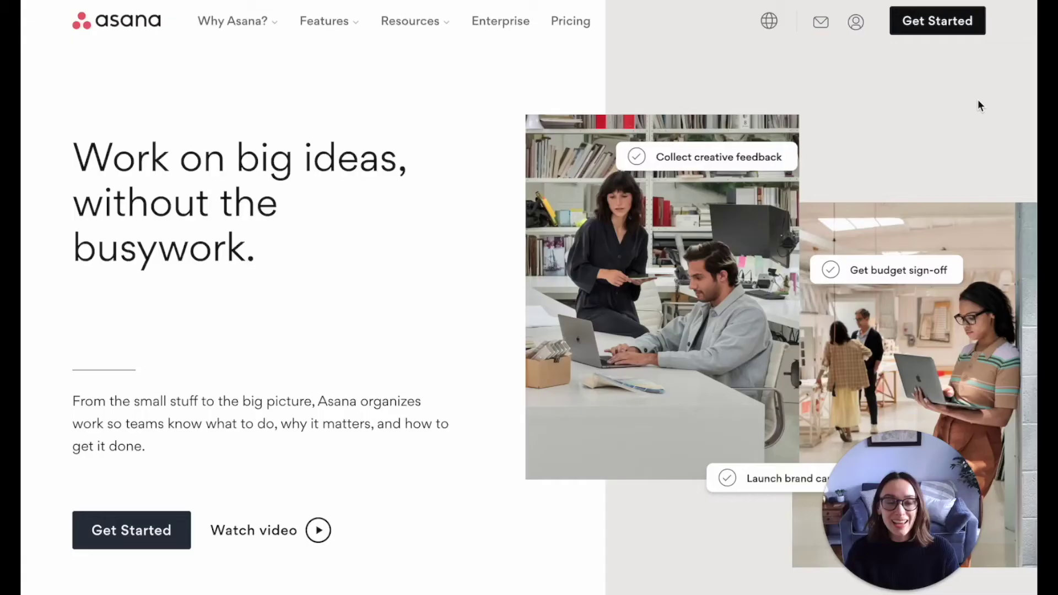
- Go from the Asana homepage to the Get Started sign-up page
left_click(931, 28)
- Sign up with the autofilled saved email and verify it with the matching Google account
left_click(384, 297)
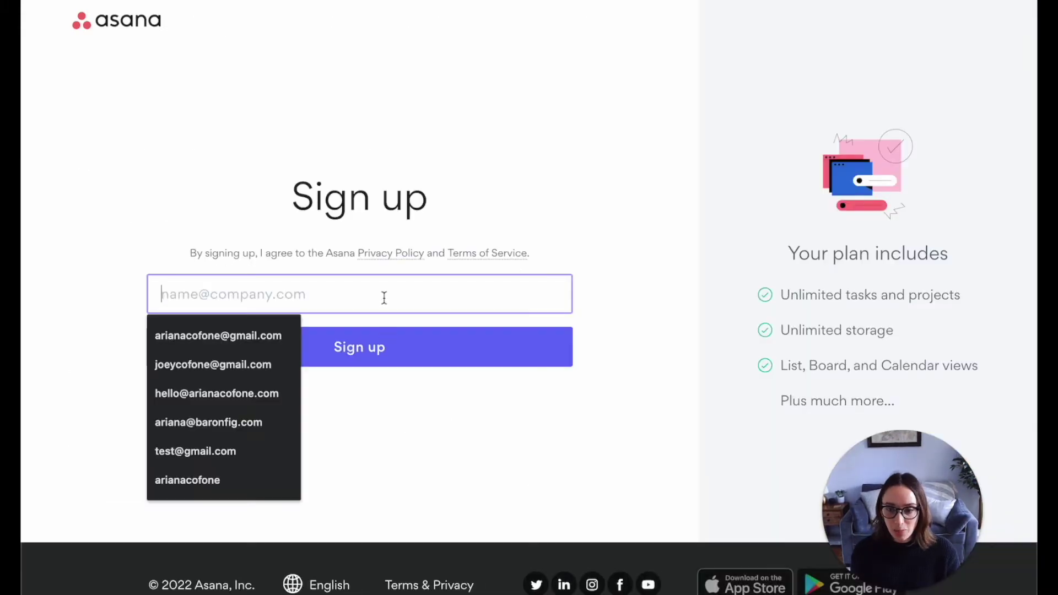
left_click(256, 395)
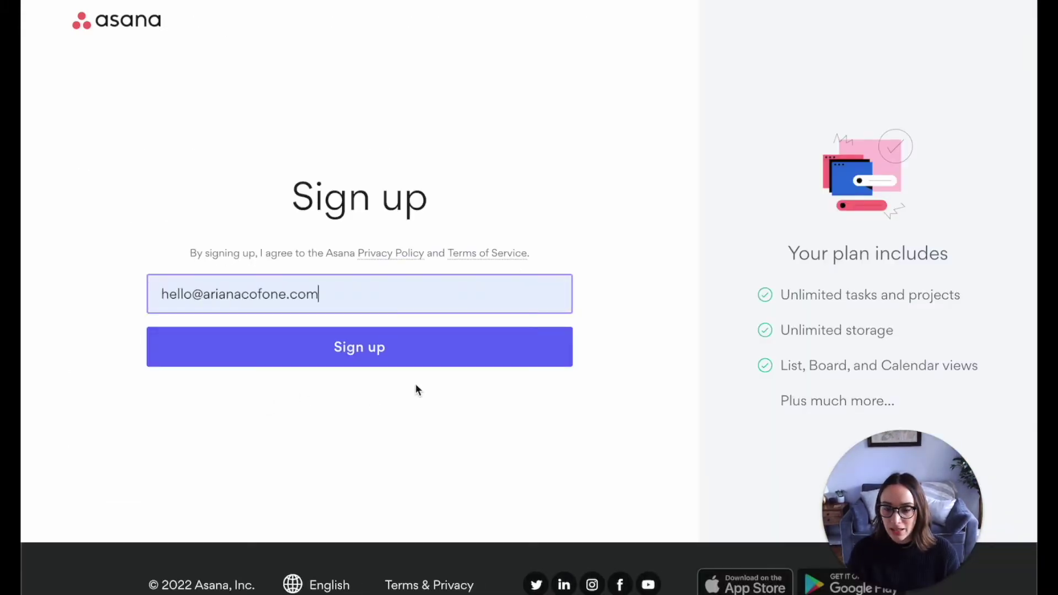
left_click(404, 360)
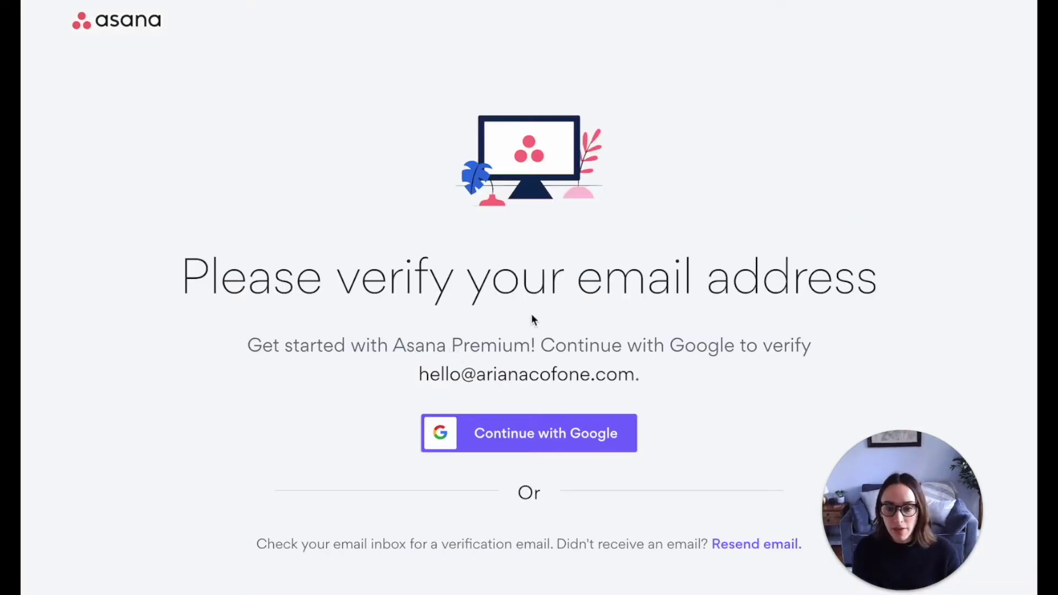
left_click(522, 441)
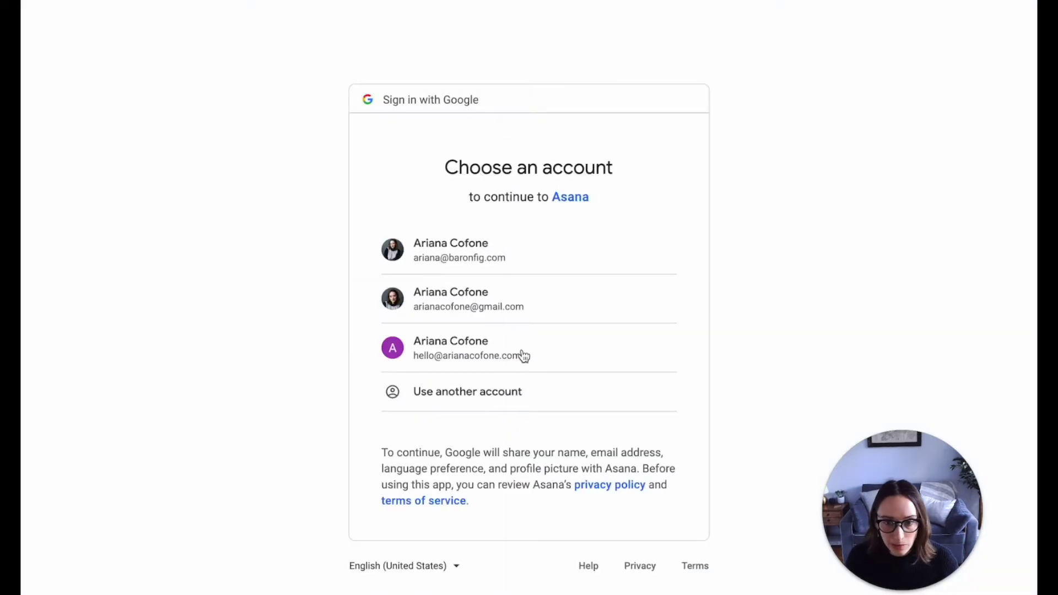
left_click(503, 352)
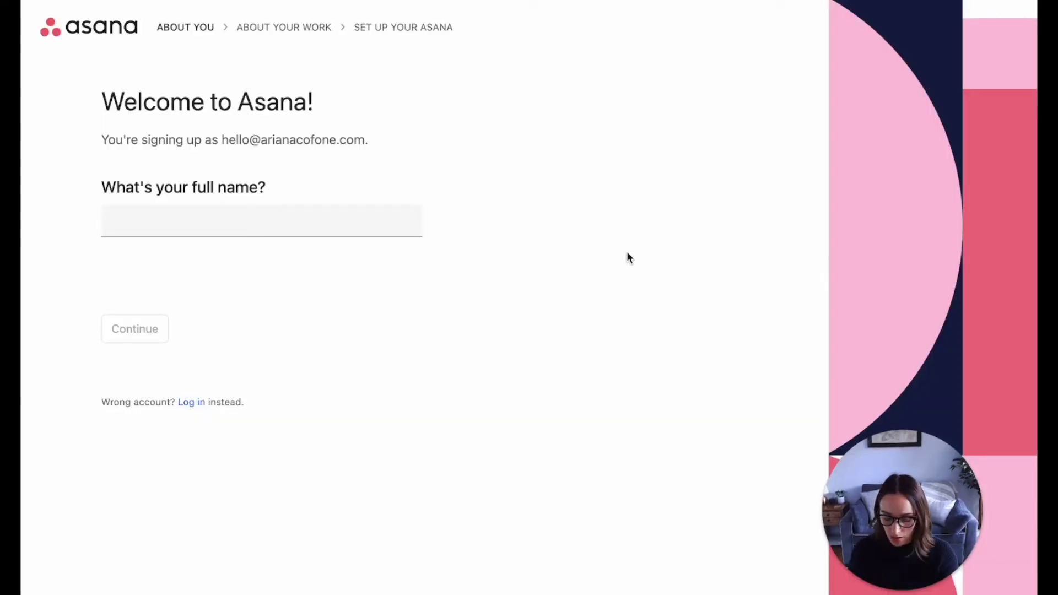
- Enter your full name on the welcome page, correcting the surname typo, and submit it
type("Ariana COofne")
key("BackSpace")
key("BackSpace")
type("ofone")
key("Return")
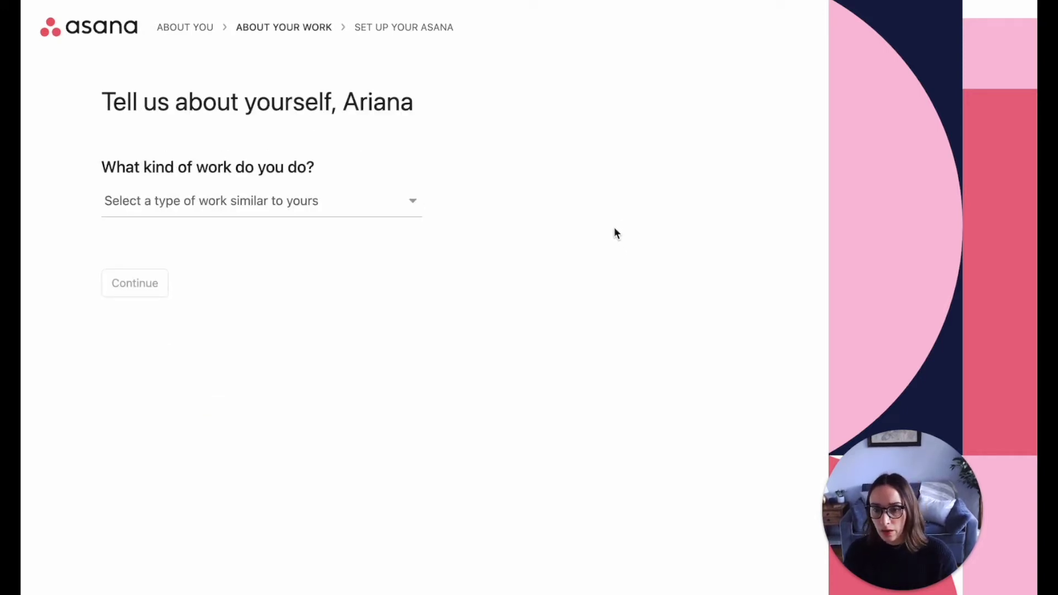
- Choose Operations as the kind of work you do
left_click(368, 208)
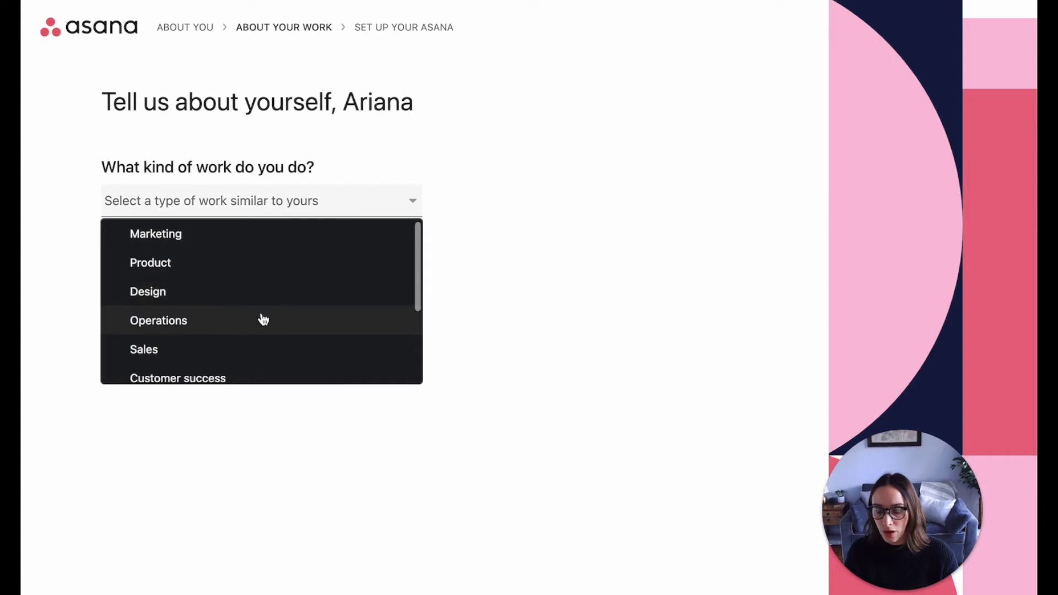
left_click(263, 319)
left_click(338, 206)
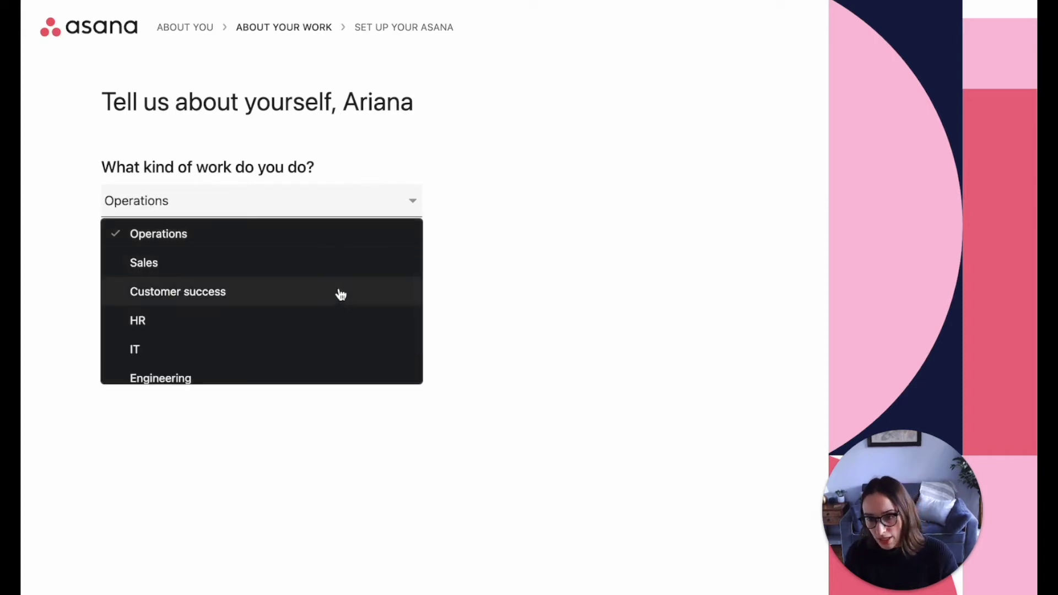
scroll(342, 295, "down", 1)
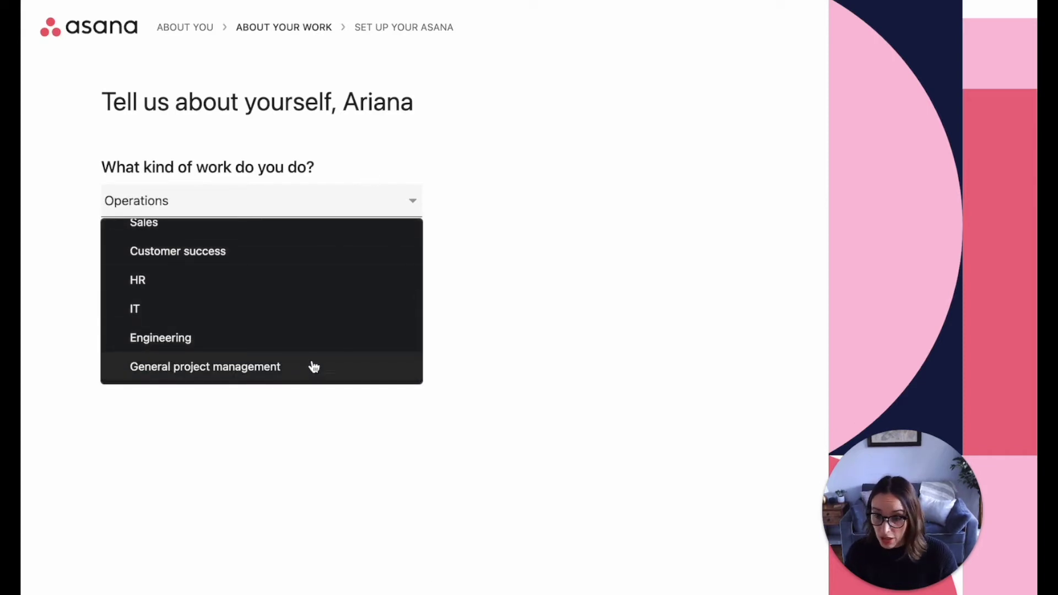
scroll(308, 335, "up", 2)
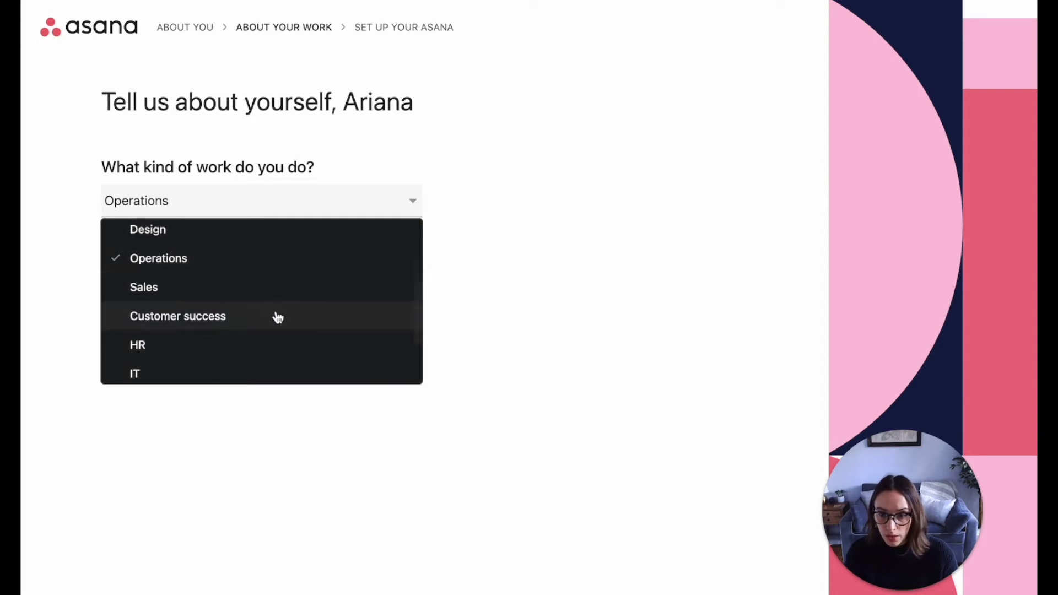
scroll(278, 312, "up", 2)
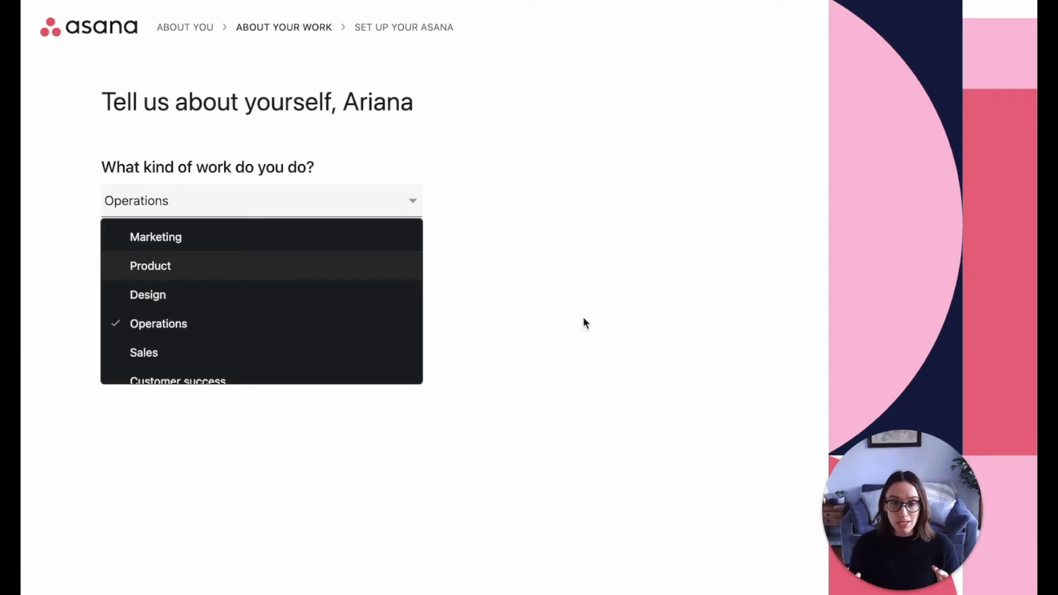
- Keep Operations as the work type and pick Project and process management as the main objective
left_click(435, 329)
left_click(147, 298)
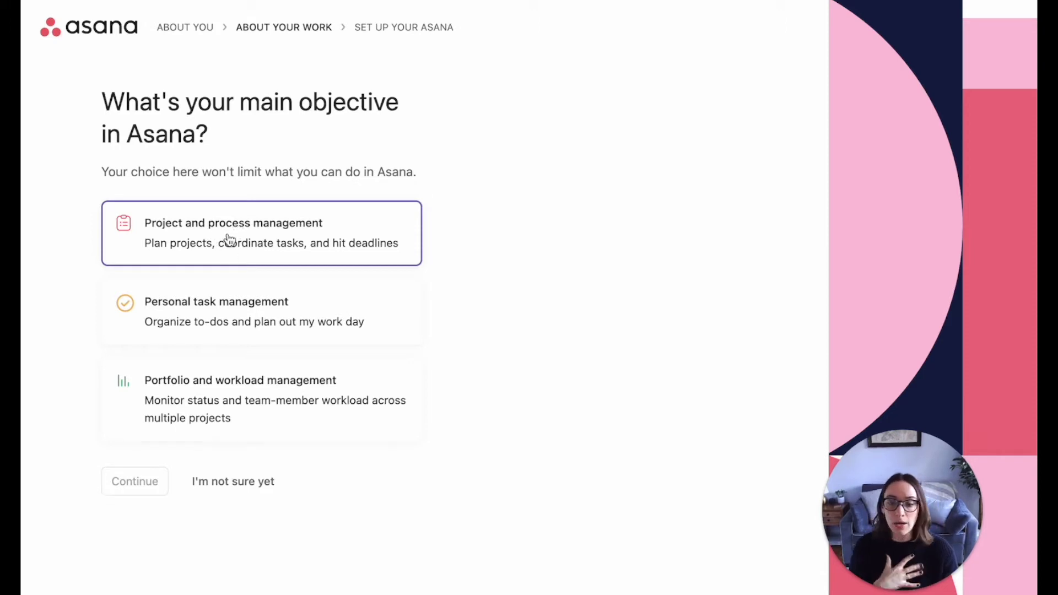
left_click(297, 234)
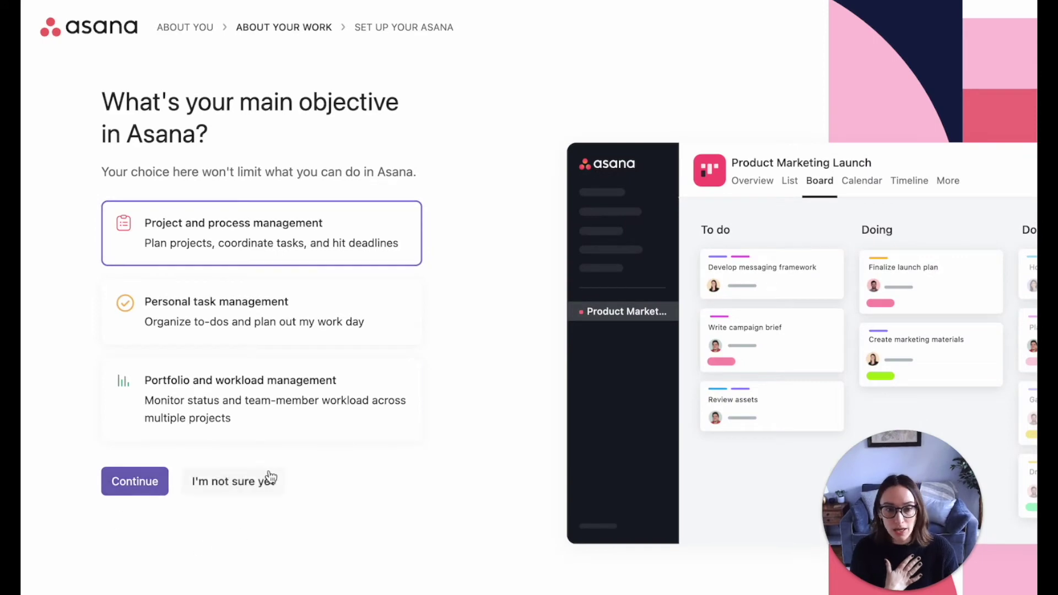
left_click(127, 489)
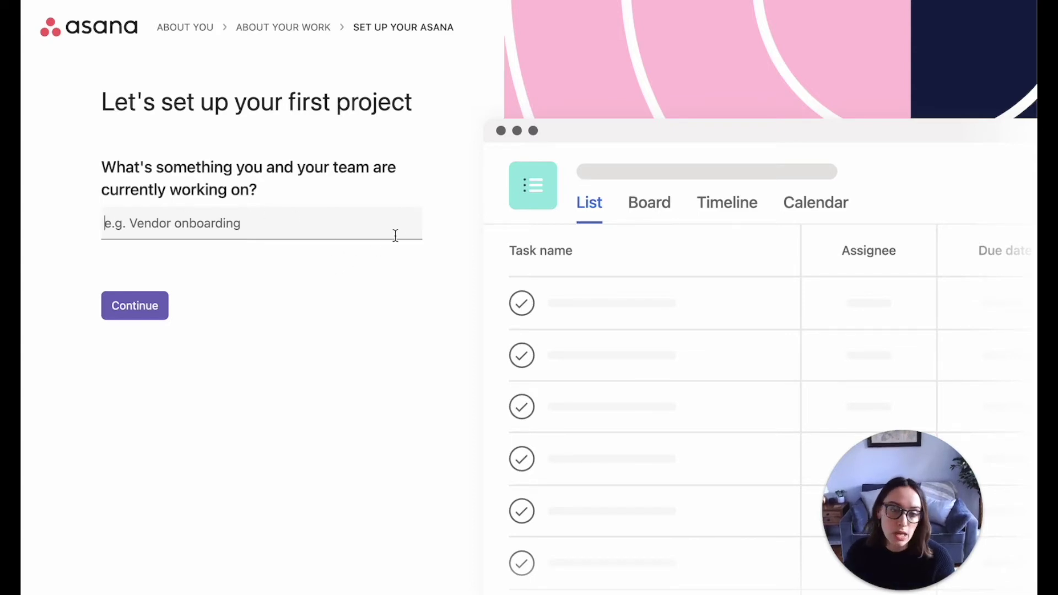
- Name the first project 'Secret Project :)', replacing the earlier 'Scheduling' entry
type("Schedulign")
key("BackSpace")
key("BackSpace")
key("BackSpace")
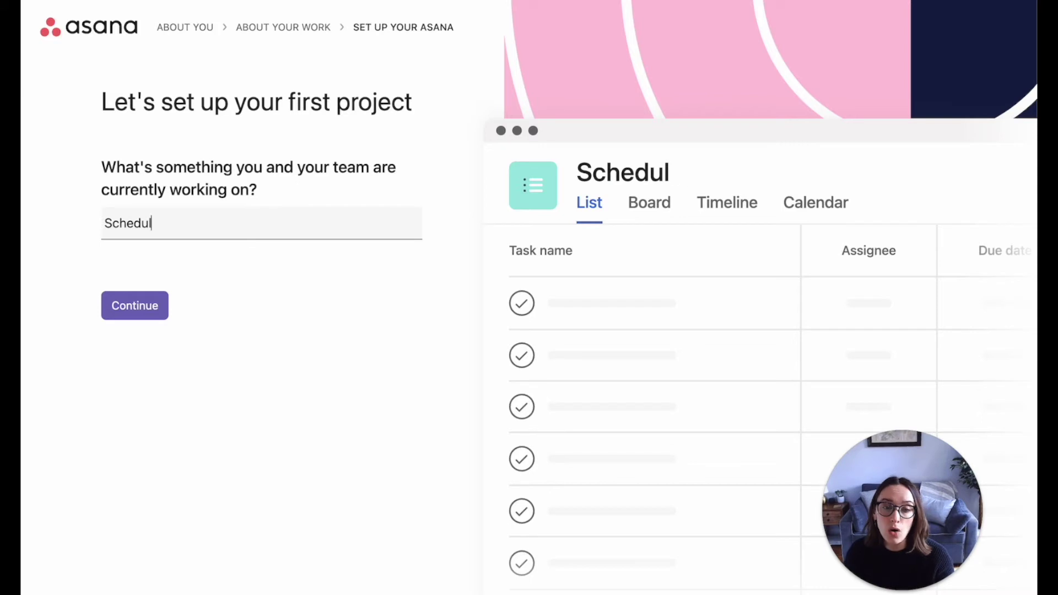
type("ubg")
key("BackSpace")
key("BackSpace")
key("BackSpace")
type("ing")
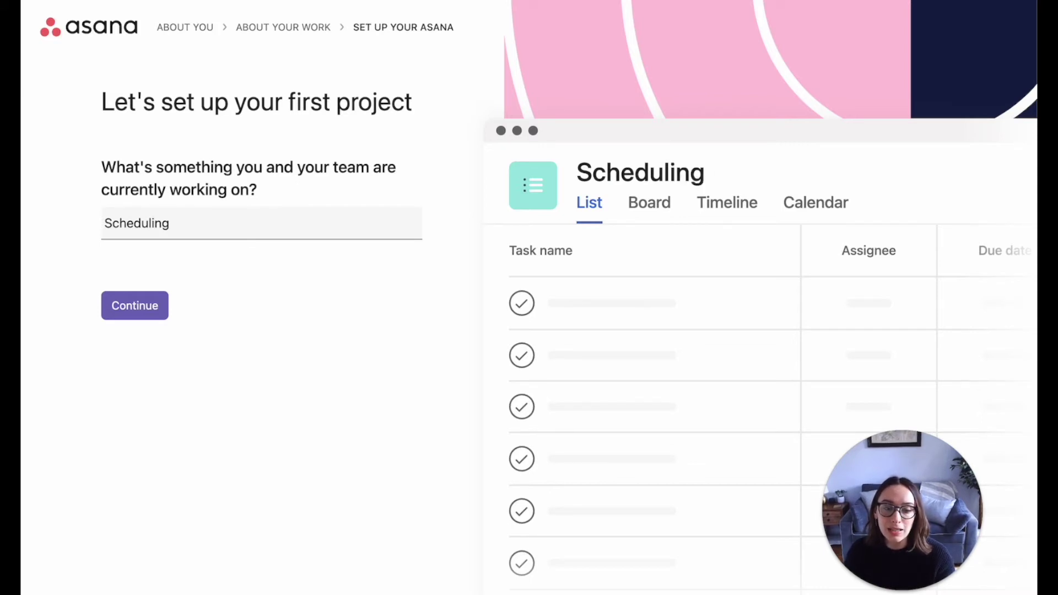
key("ctrl+a")
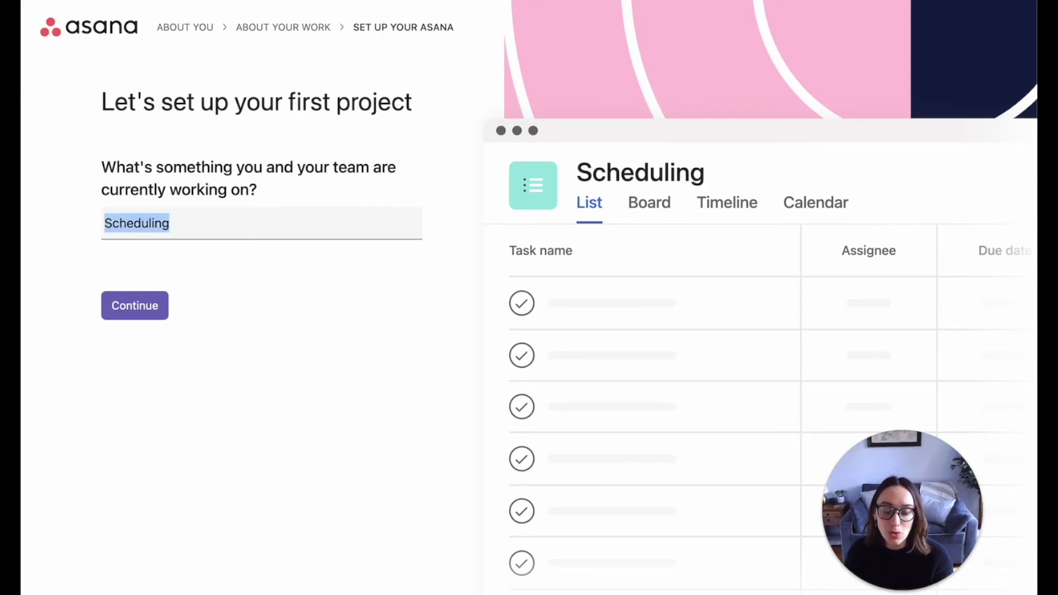
type("Se")
key("BackSpace")
type("ecret Project :)")
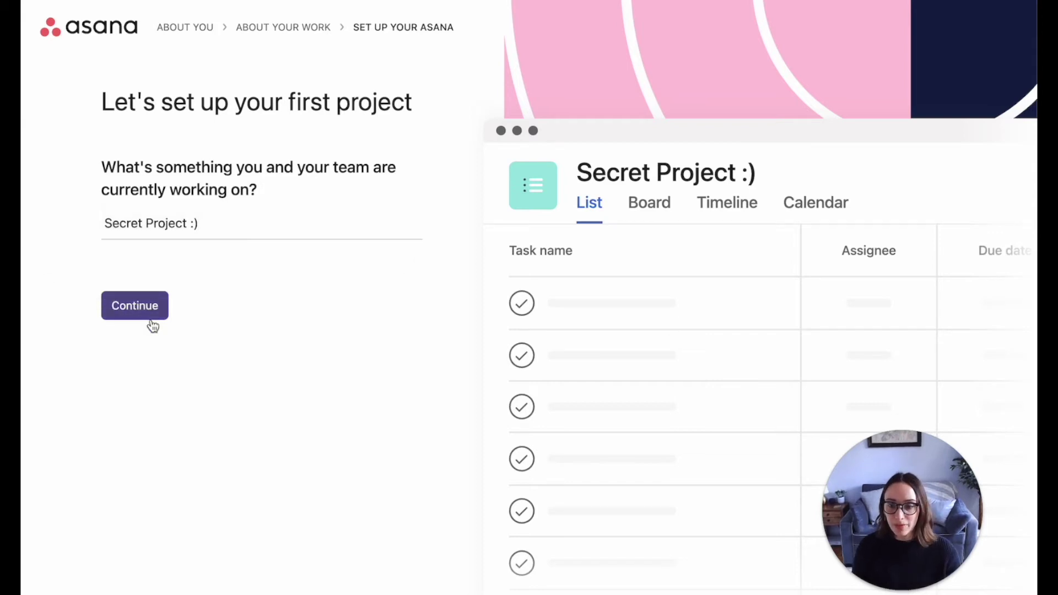
left_click(150, 318)
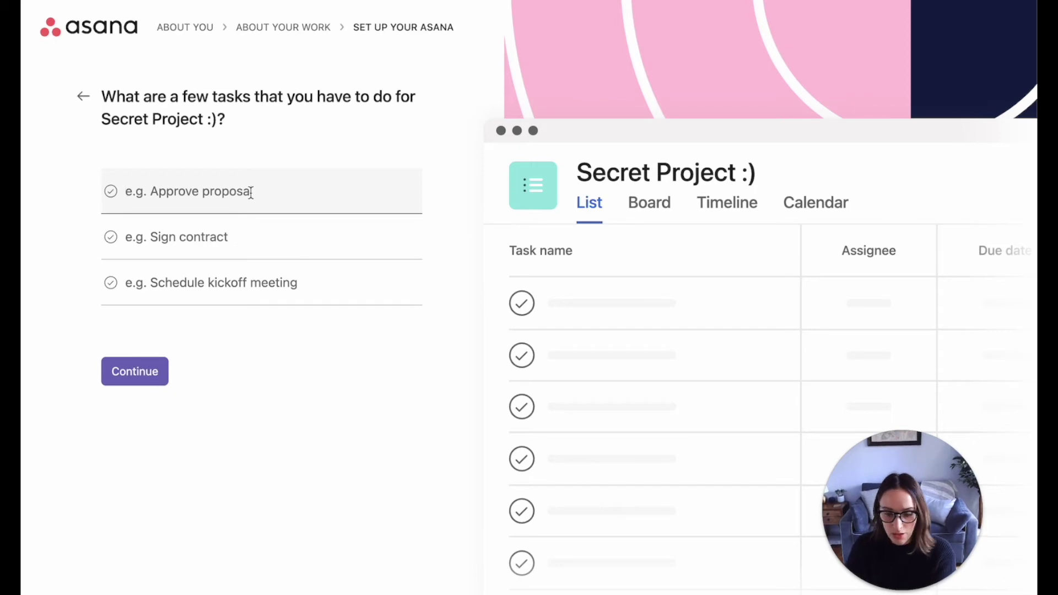
- Add the tasks 'Draft product', 'Price product' and 'User test product' to the project
type("Draft product")
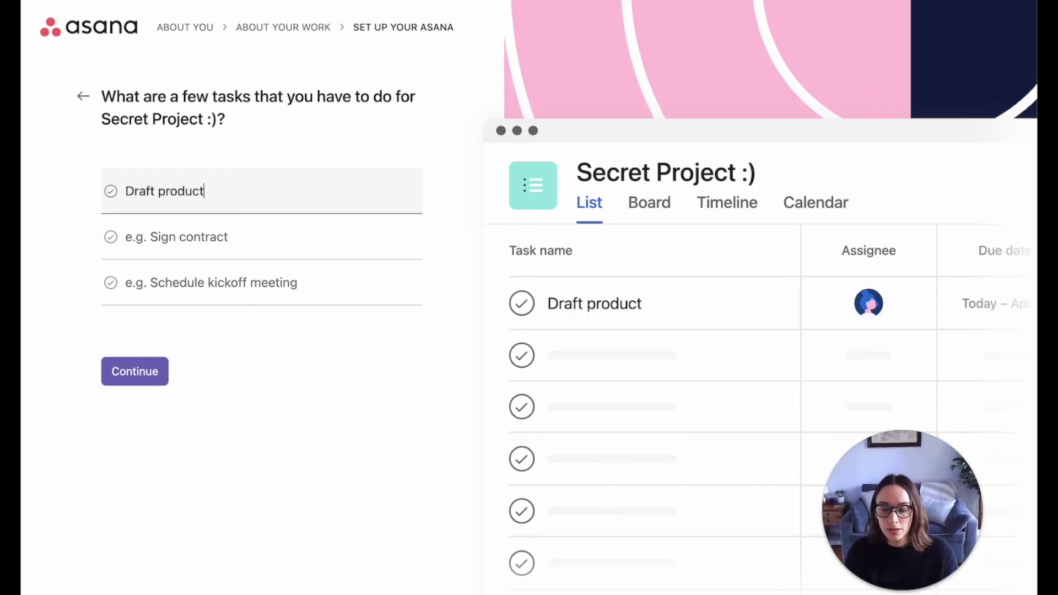
left_click(237, 238)
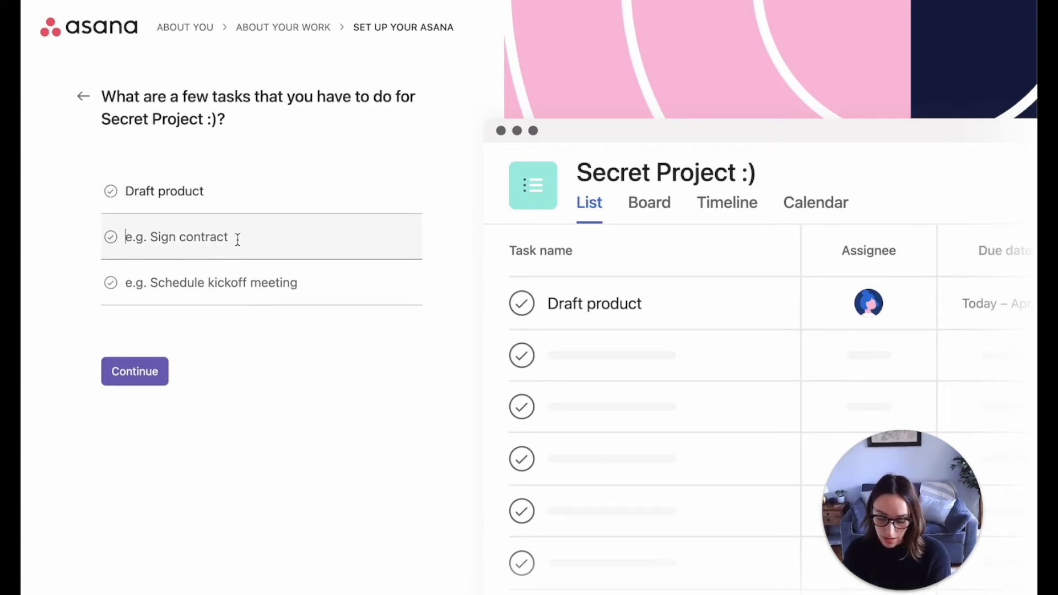
type("Price prod")
key("BackSpace")
type("duct")
left_click(234, 287)
type("User ")
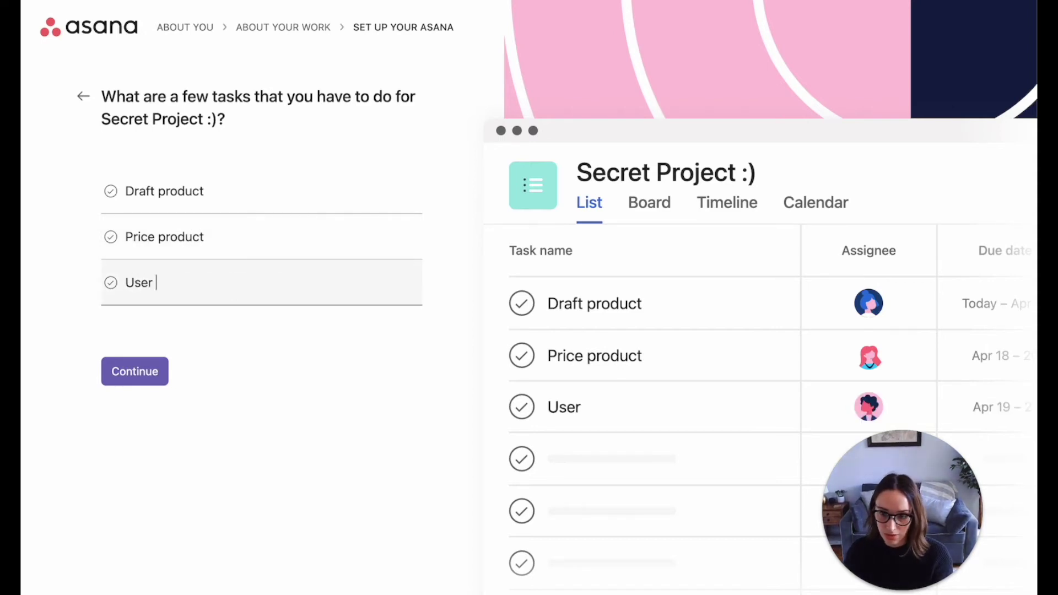
type("test  pro")
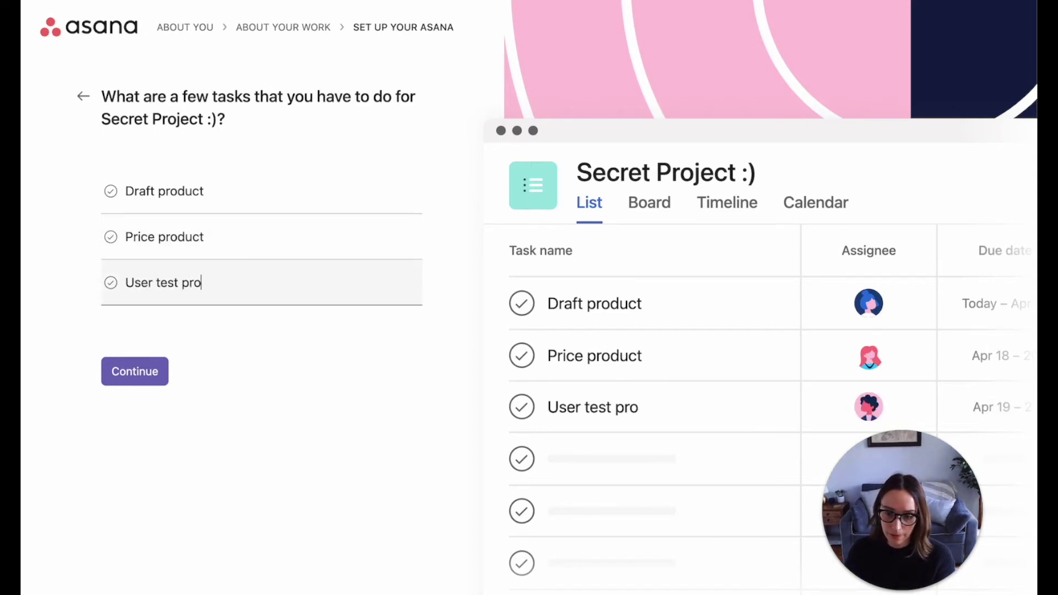
type("duct")
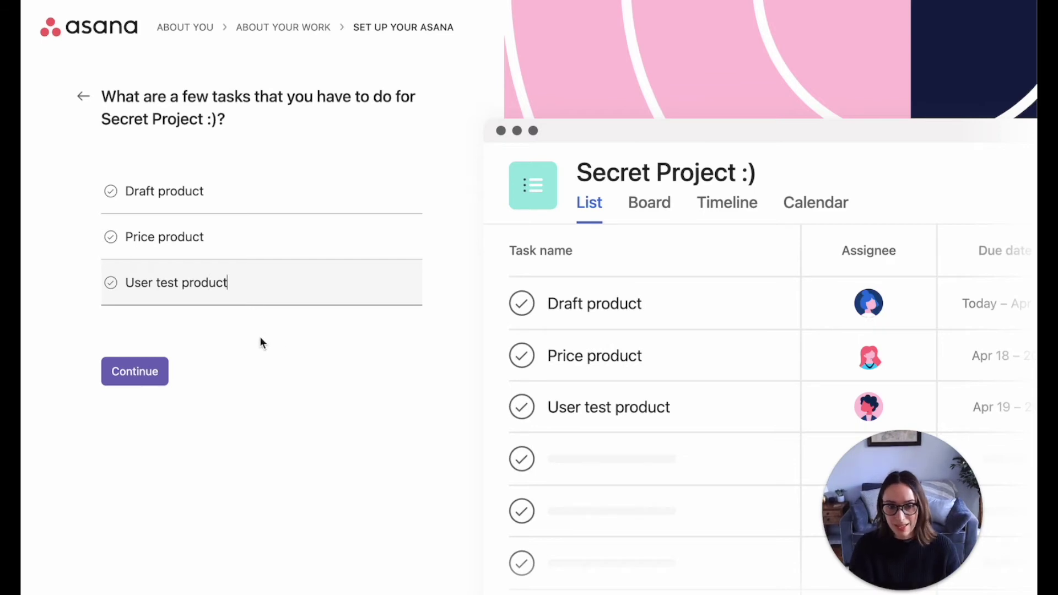
left_click(157, 375)
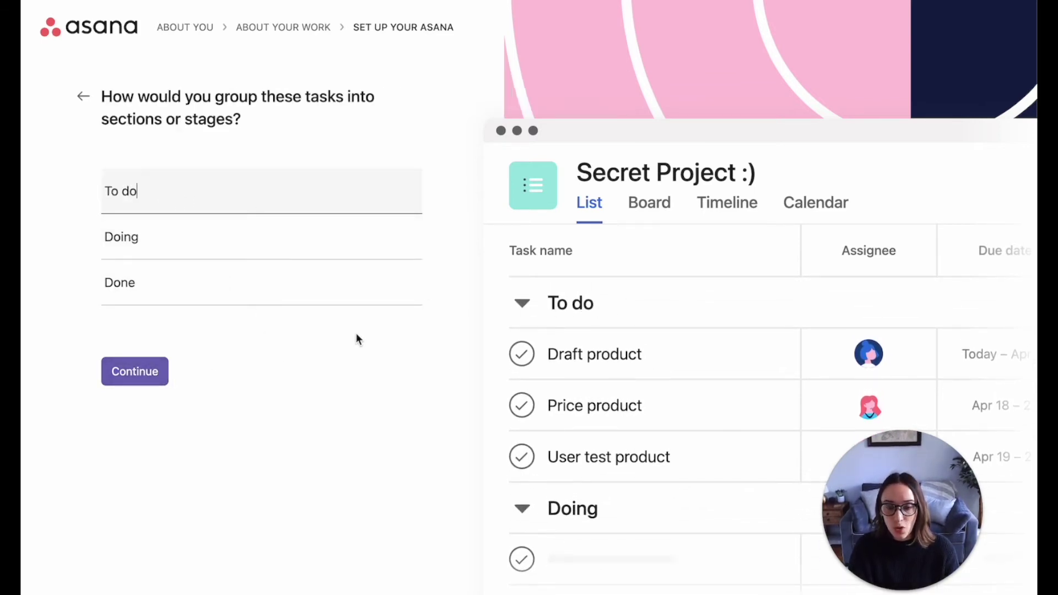
- Rename the sections To do, Doing and Done to Stage 1, Stage 2 and Stage 3
key("super+a")
type("State")
key("BackSpace")
key("BackSpace")
type("ge 1")
left_click(164, 233)
key("super+a")
type("State")
key("BackSpace")
key("BackSpace")
type("ge 2")
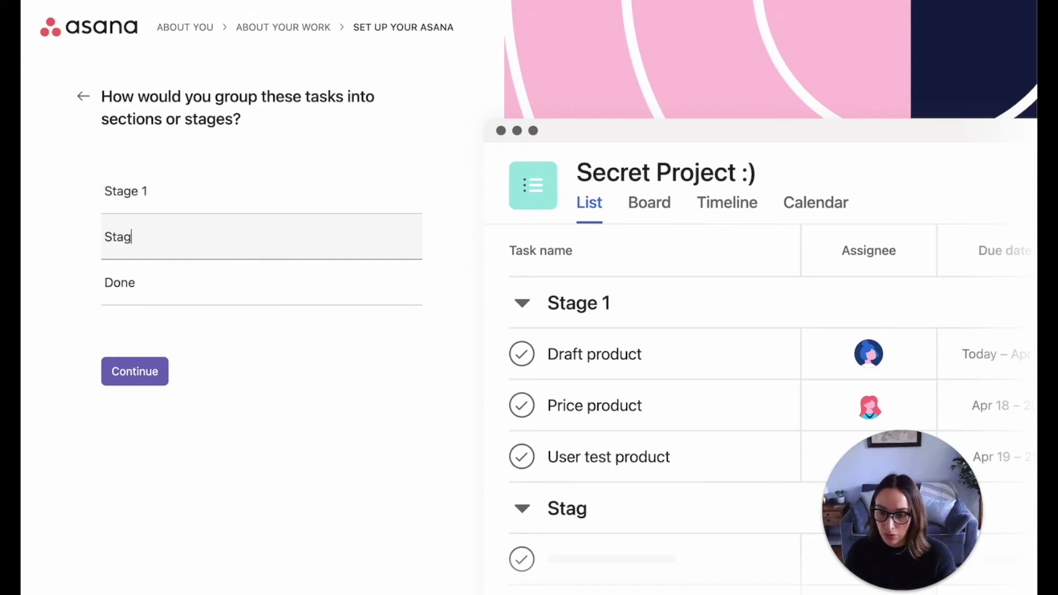
left_click(156, 275)
key("super+a")
type("Stage 3")
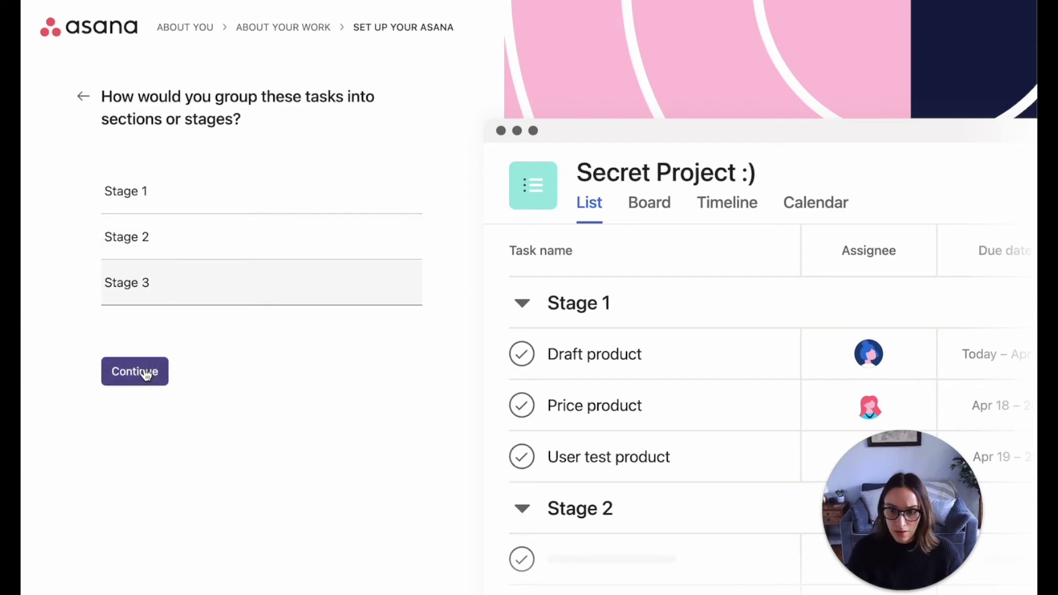
left_click(145, 370)
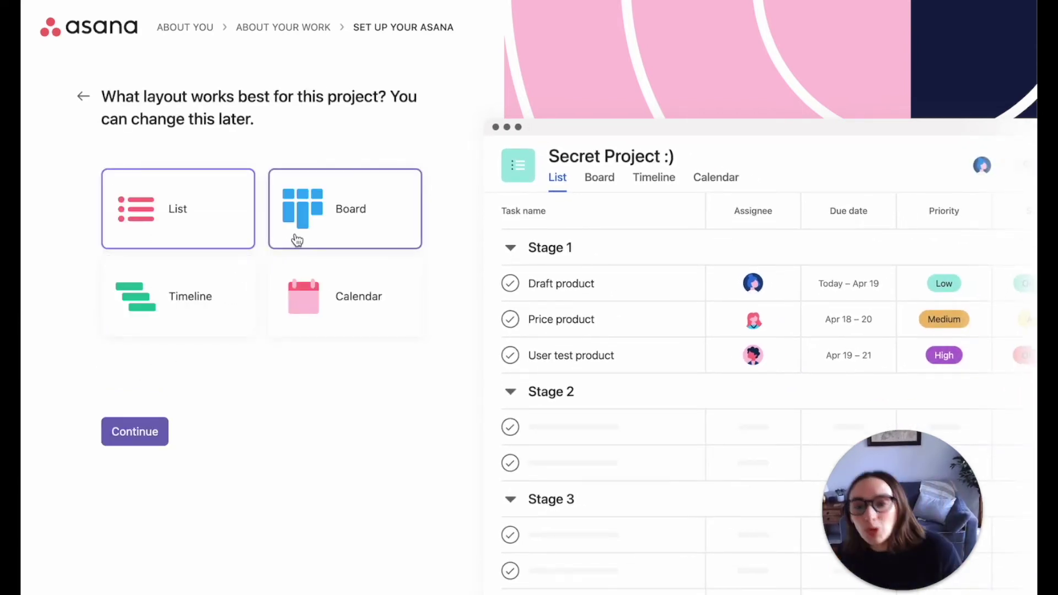
- Compare the Board, Calendar and Timeline previews, then choose the List layout
left_click(334, 228)
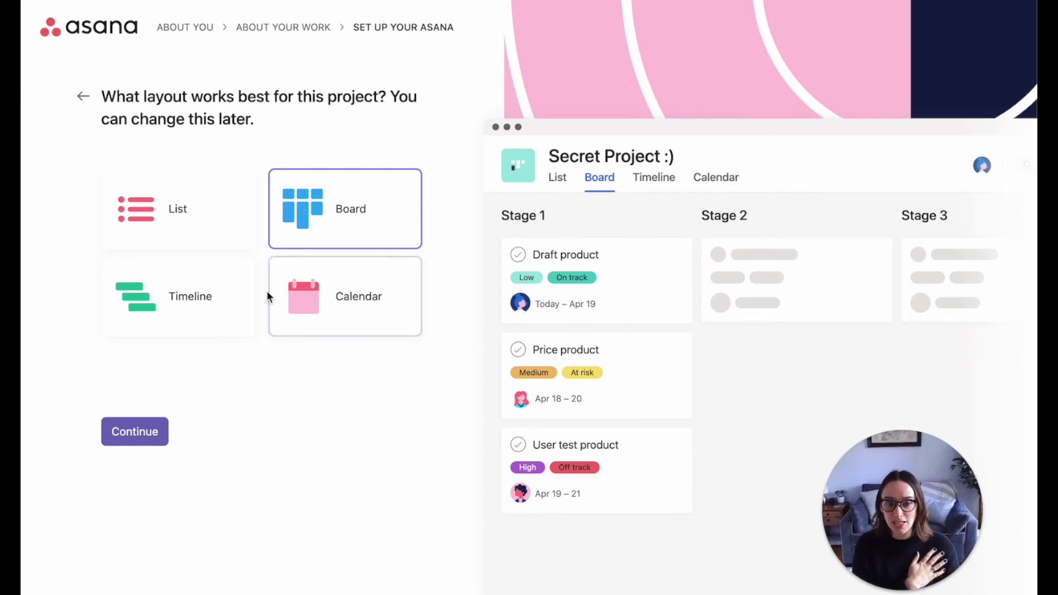
left_click(325, 297)
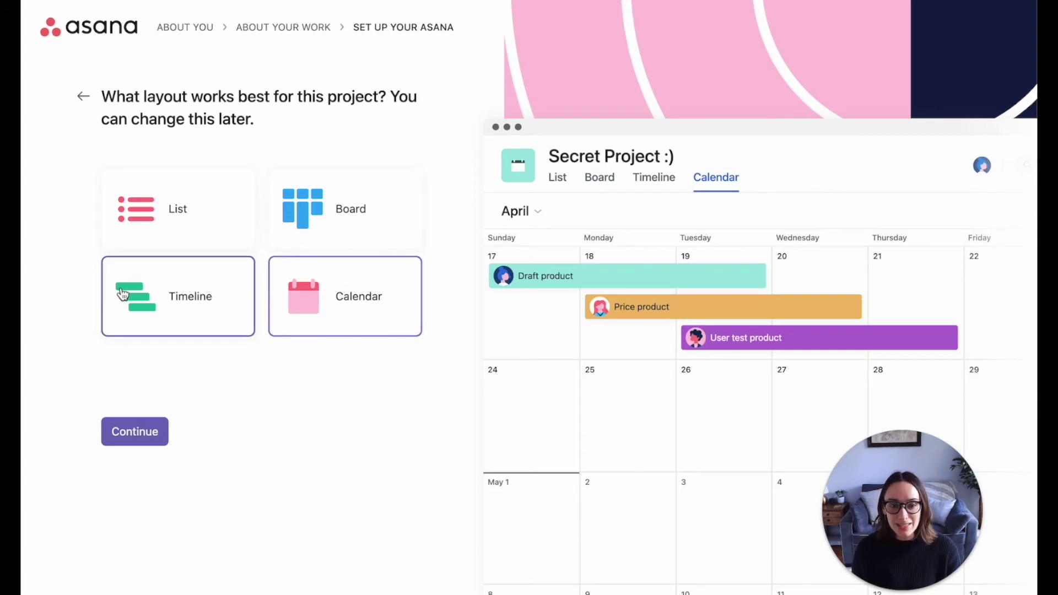
left_click(179, 299)
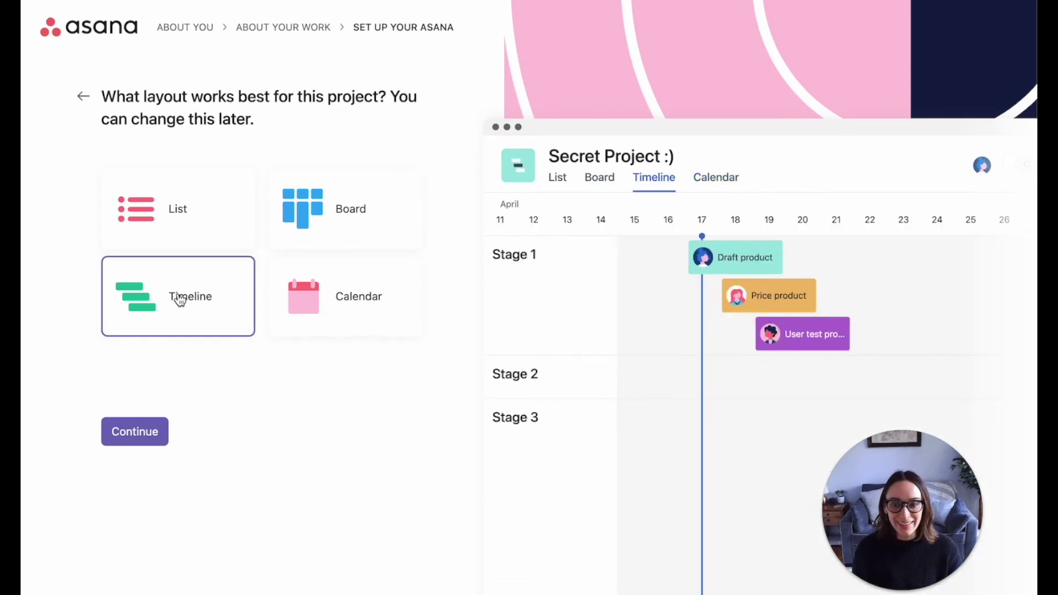
left_click(178, 239)
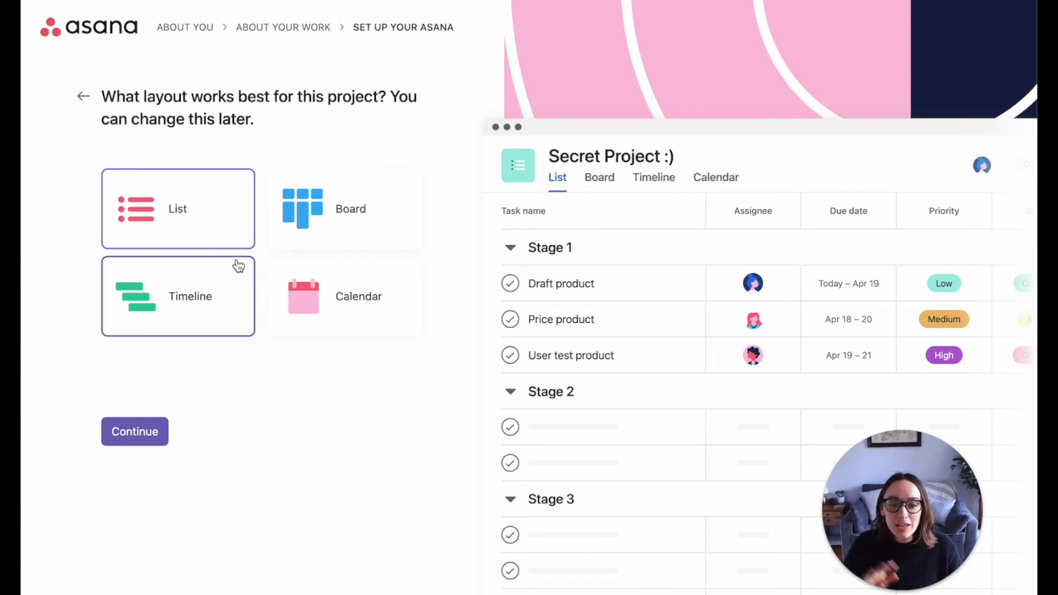
left_click(152, 433)
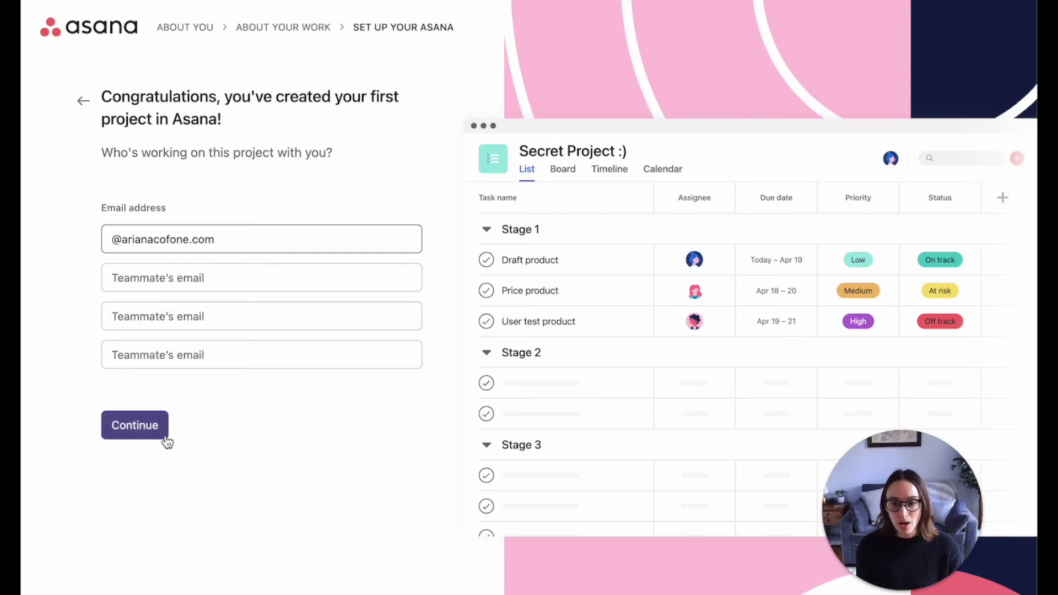
- Skip inviting teammates and getting the apps
left_click(160, 437)
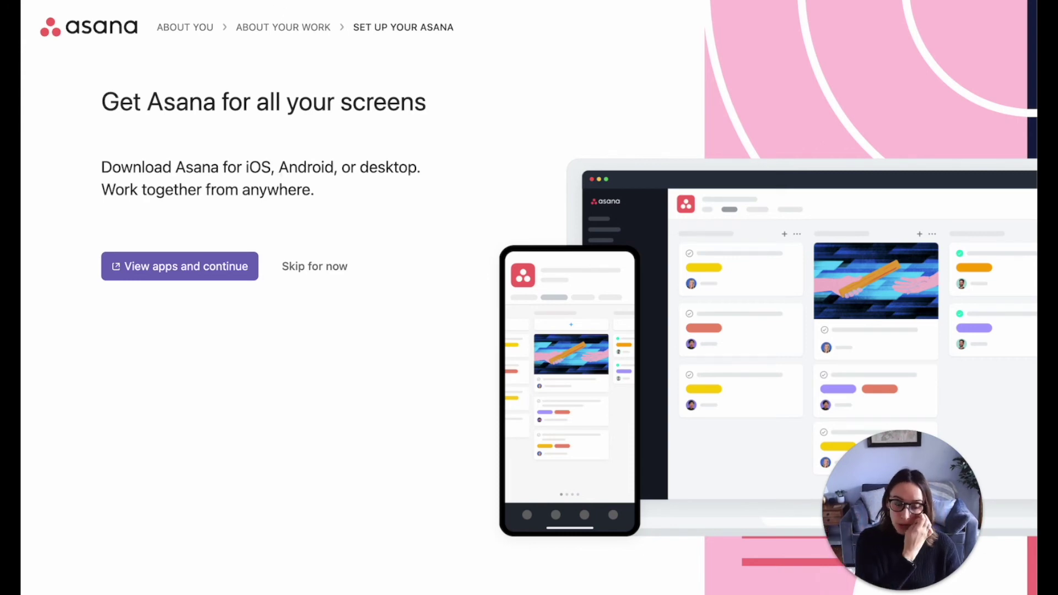
left_click(315, 267)
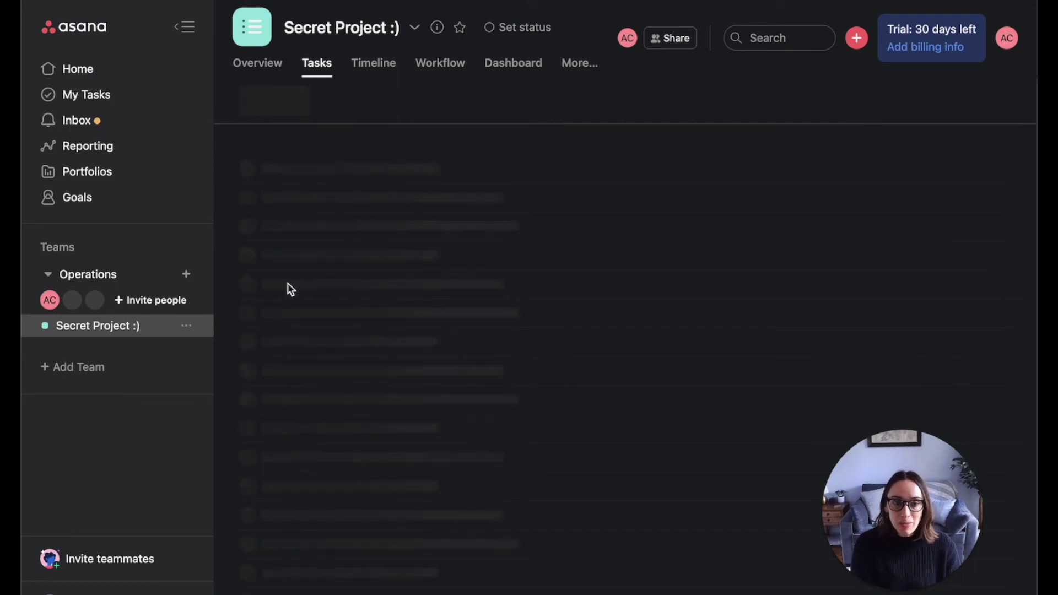
- Highlight the trial period and paid features in the trial notice, then dismiss it
left_click_drag(907, 29, 975, 31)
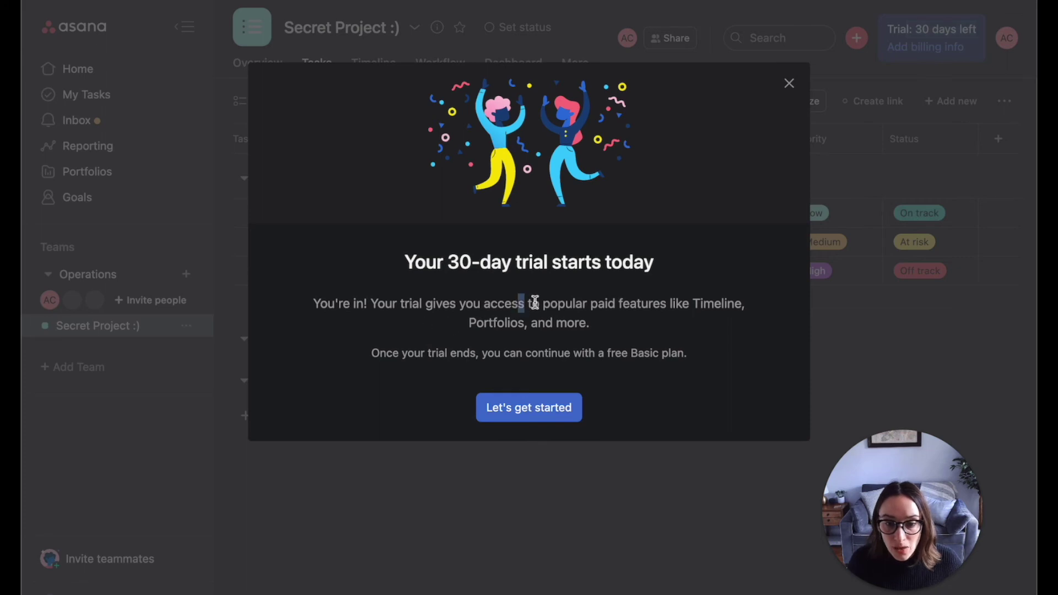
left_click_drag(518, 304, 671, 317)
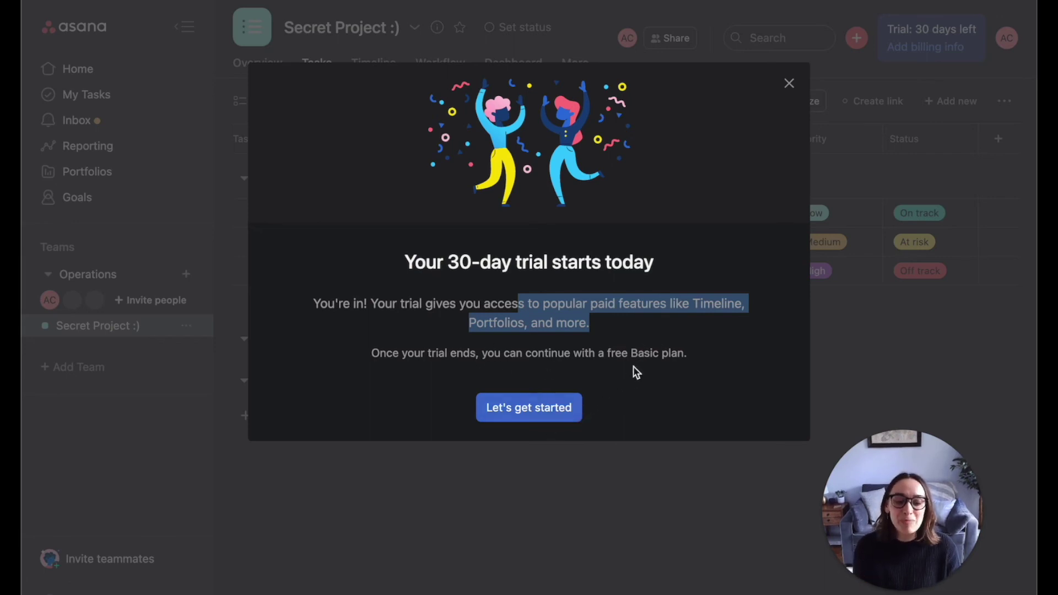
left_click(555, 417)
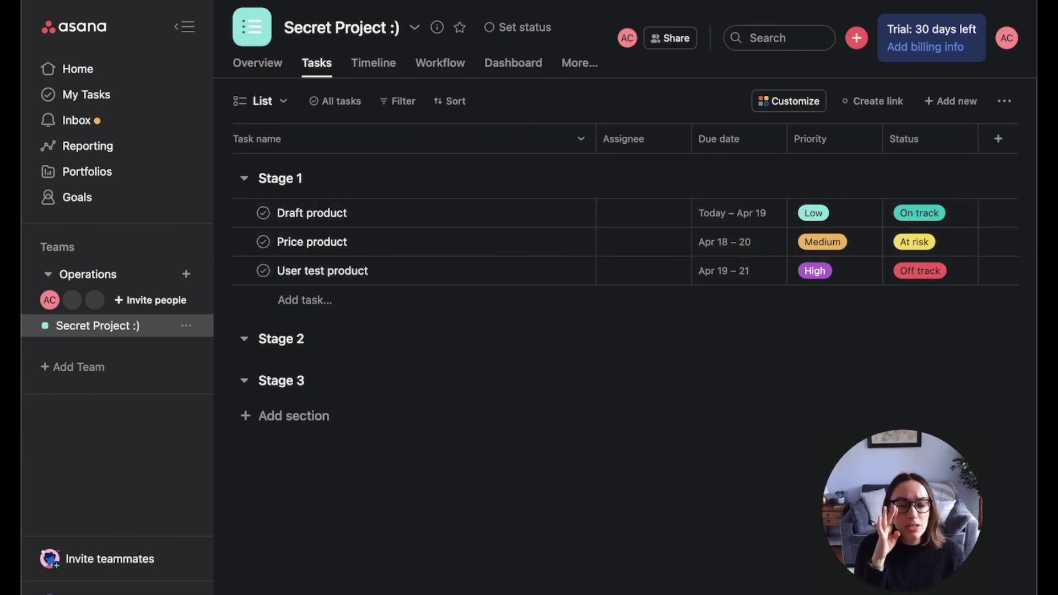
- Set the Draft product task's assignee to your own account, leaving the other Stage 1 tasks unassigned
left_click(613, 214)
left_click(619, 243)
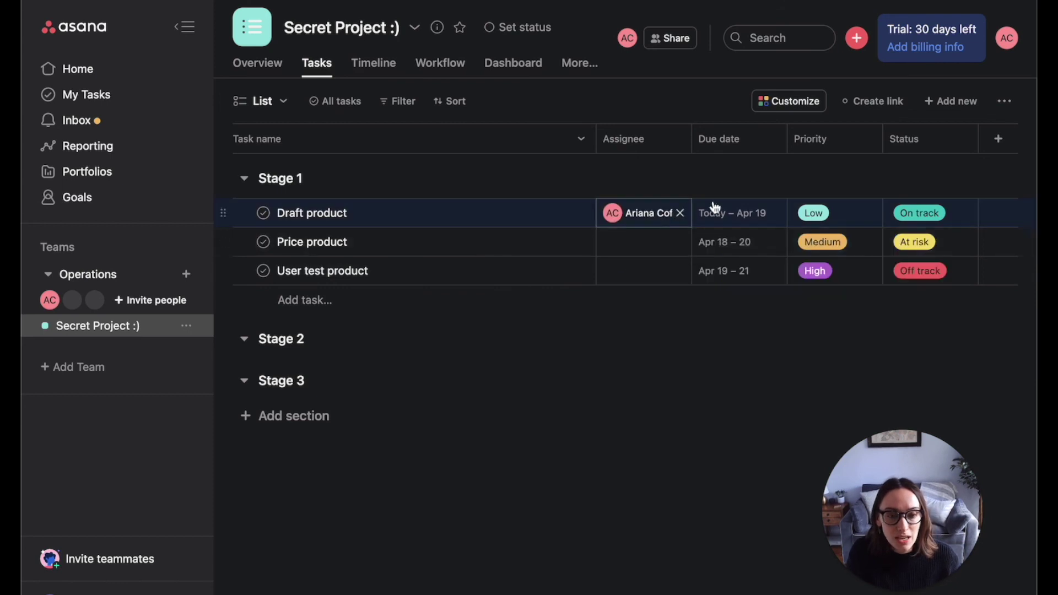